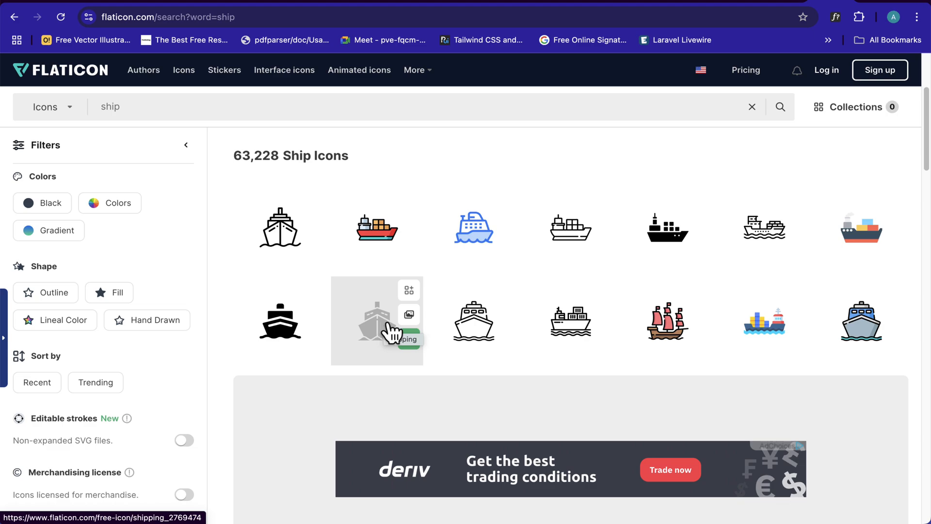
Copy the solid black ship icon from Flaticon to the clipboard as a PNG
click(412, 320)
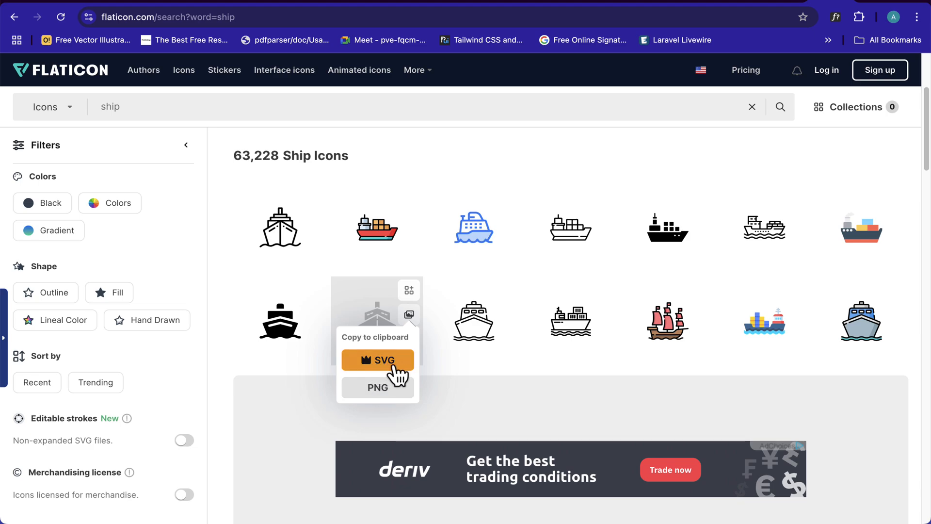
click(379, 387)
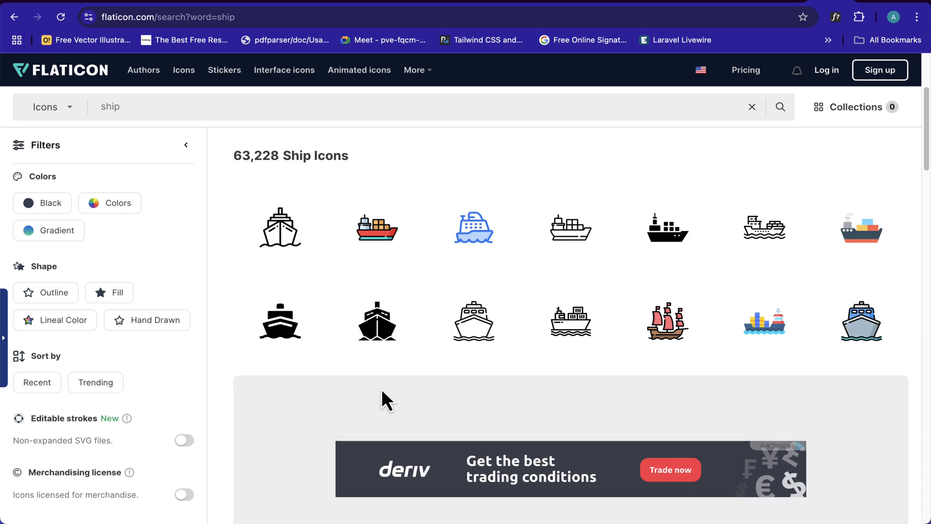
Paste the ship image onto Page 3 and resize it from 512×512 to 300×300
key(ctrl+Left)
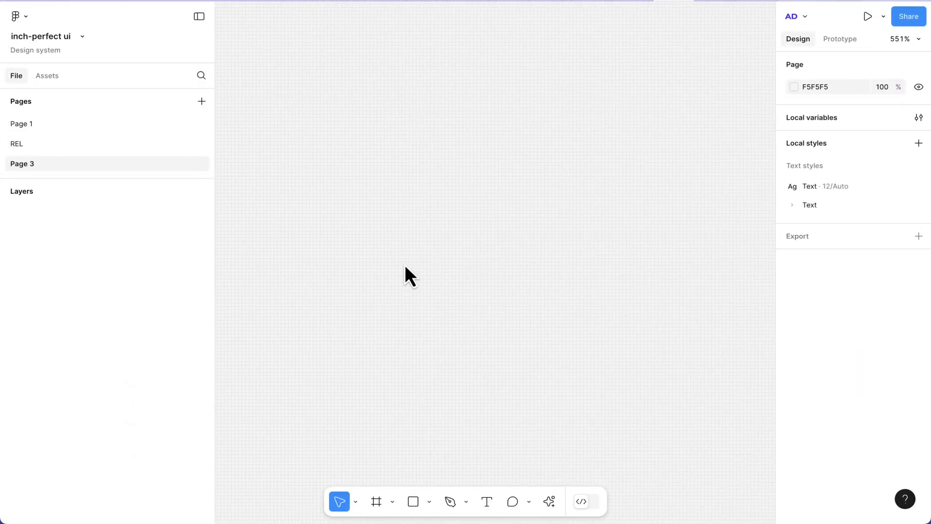
key(super+v)
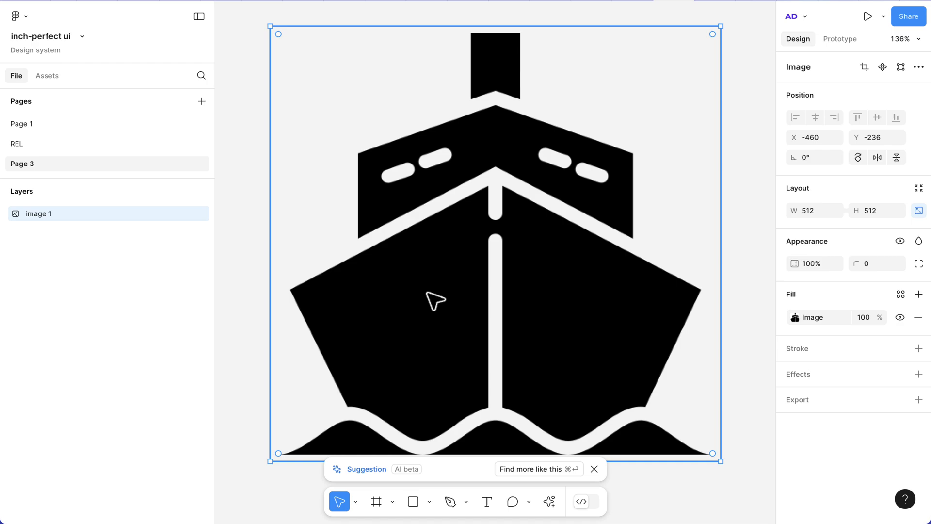
scroll(436, 300, down, 5)
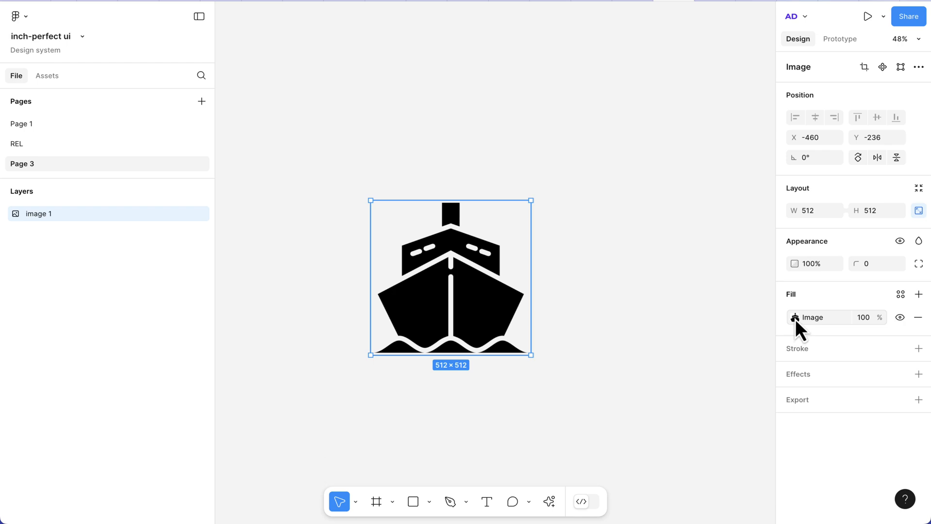
click(869, 211)
text(300)
key(Return)
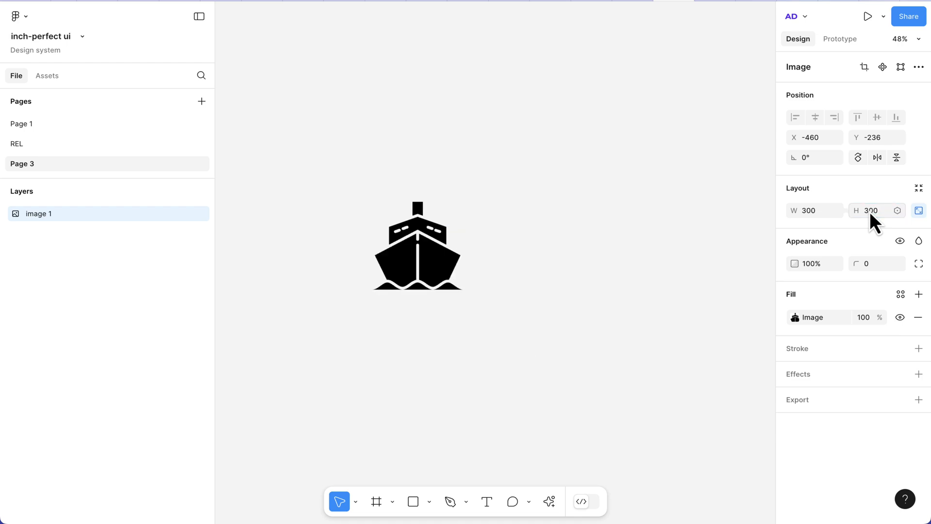
scroll(393, 244, up, 3)
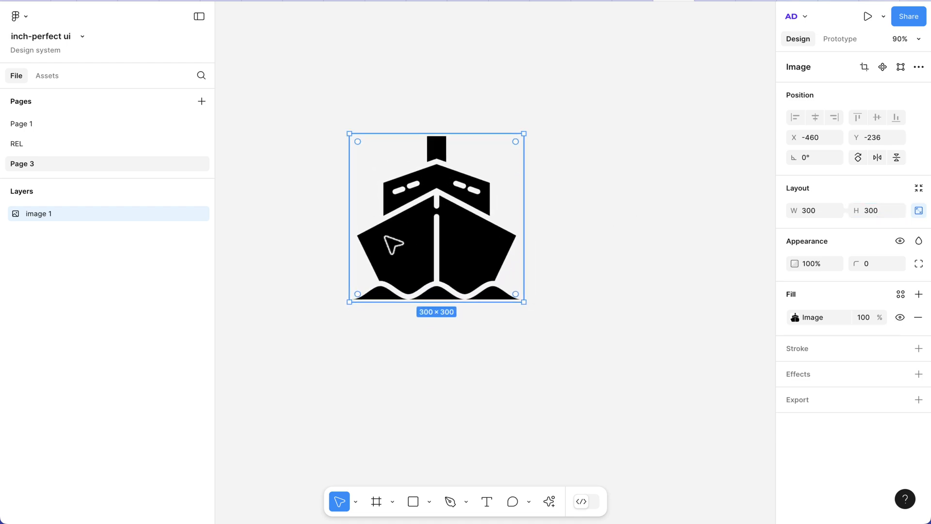
scroll(394, 243, down, 3)
click(404, 329)
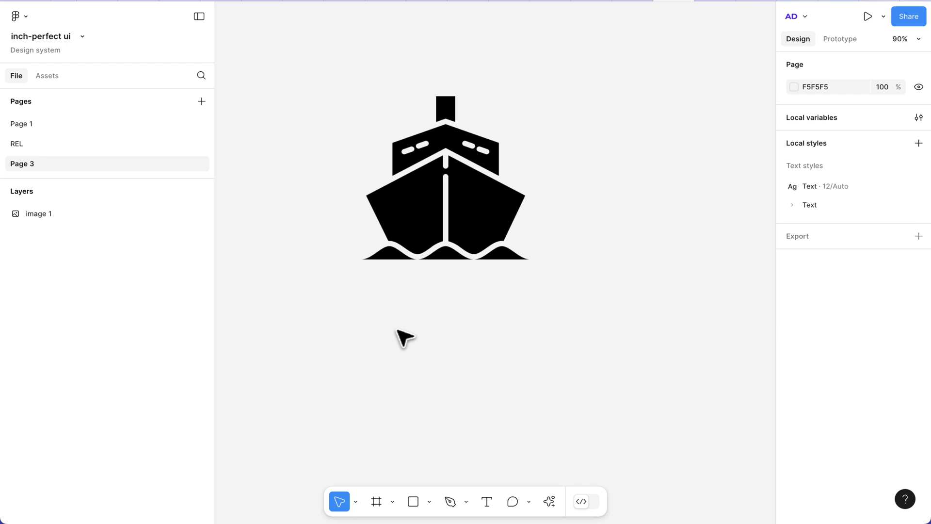
Draw a grey rectangle below the ship image and size it to 300 by 300
key(r)
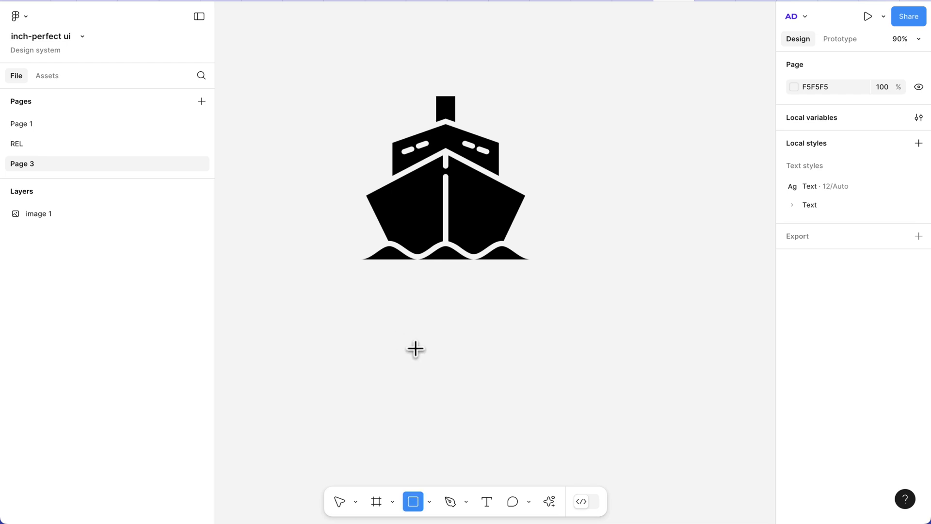
drag(379, 324, 542, 408)
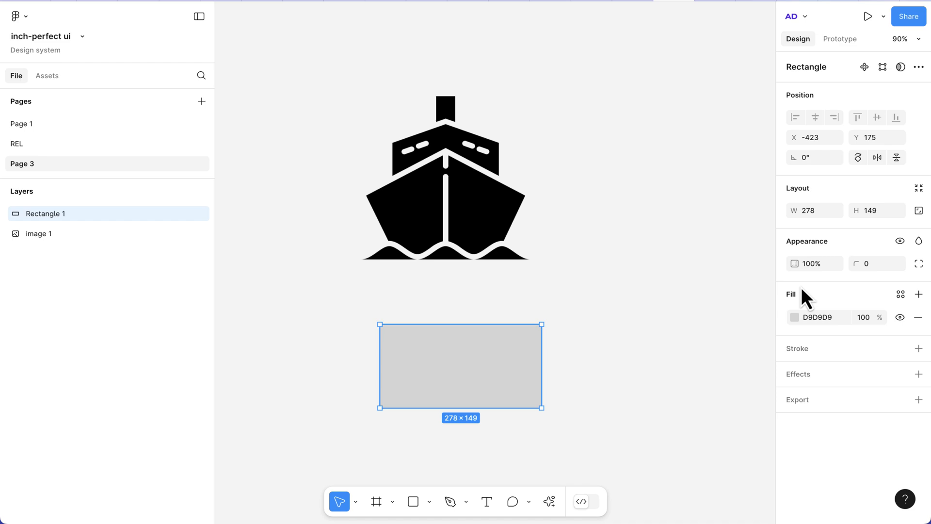
click(809, 208)
text(300)
key(Return)
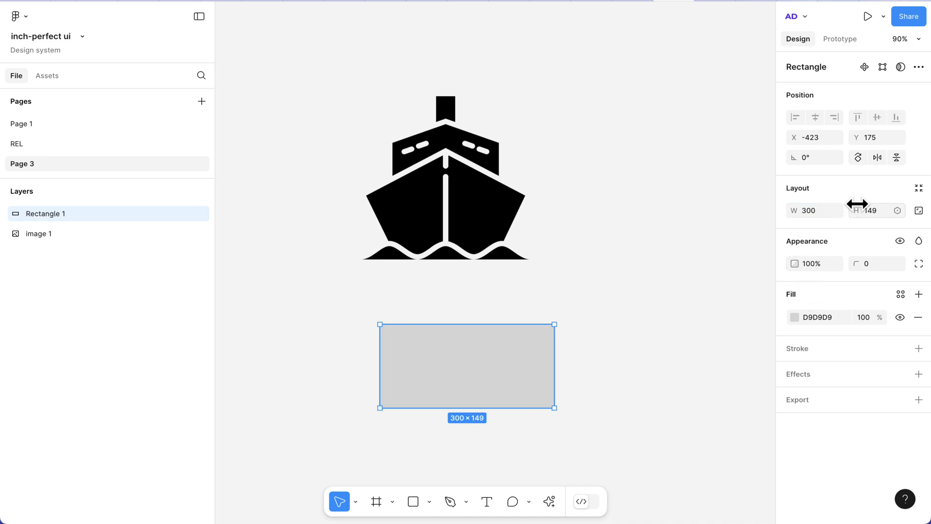
click(872, 210)
text(00)
key(Return)
scroll(639, 392, down, 3)
scroll(637, 392, down, 2)
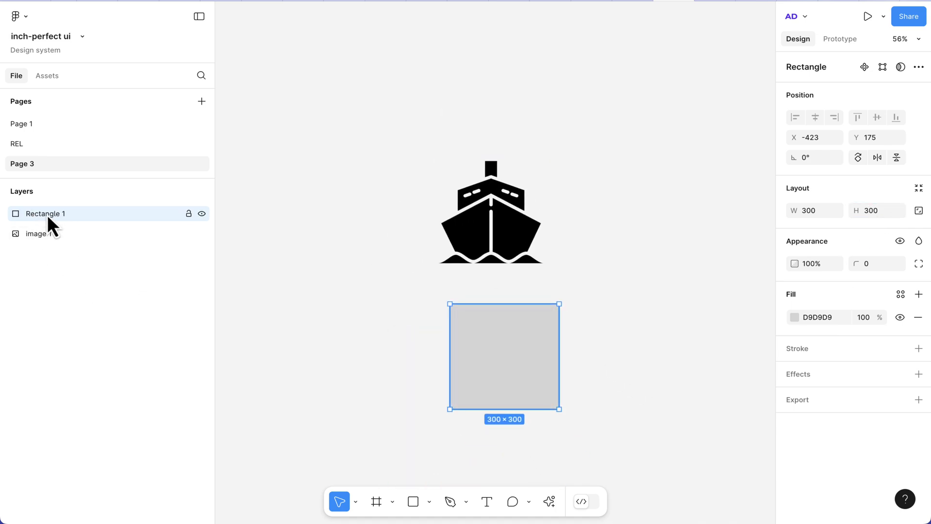
Align image 1 and Rectangle 1 on horizontal and vertical centers so they overlap exactly
click(493, 204)
shift+click(519, 338)
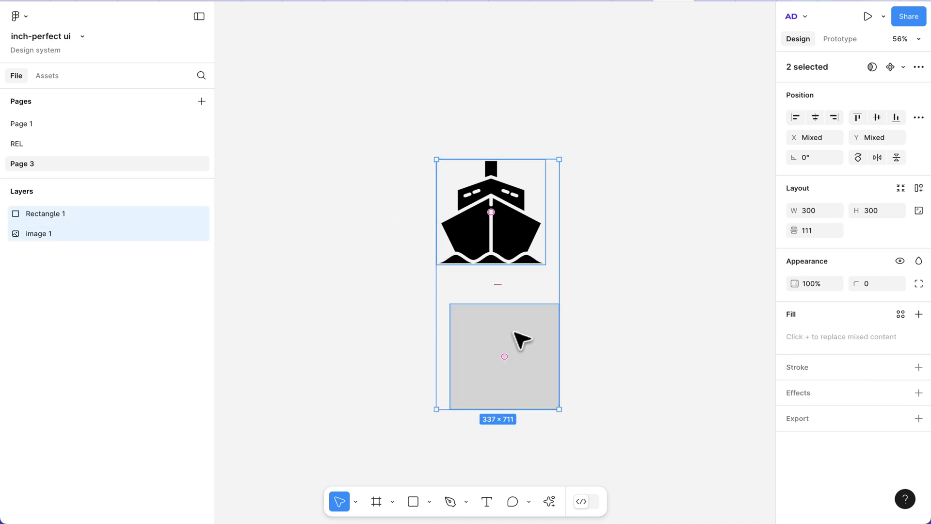
click(816, 118)
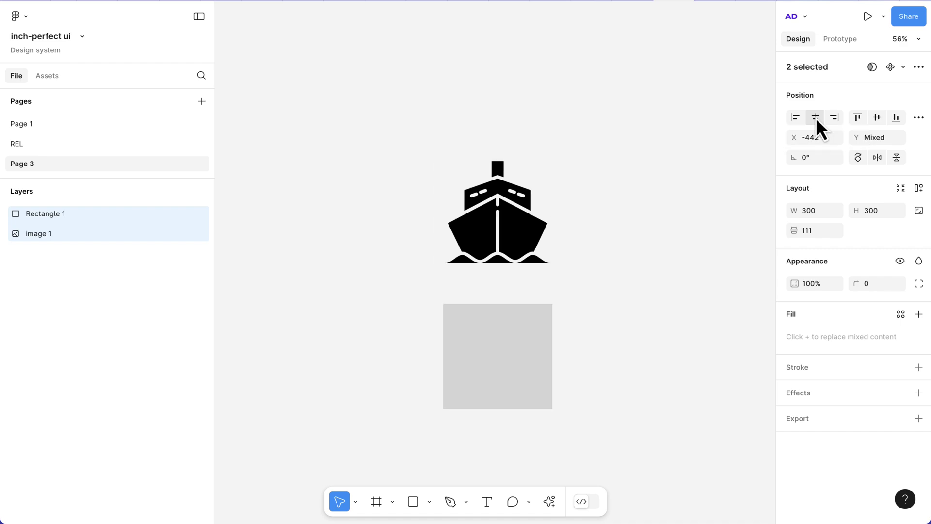
click(877, 117)
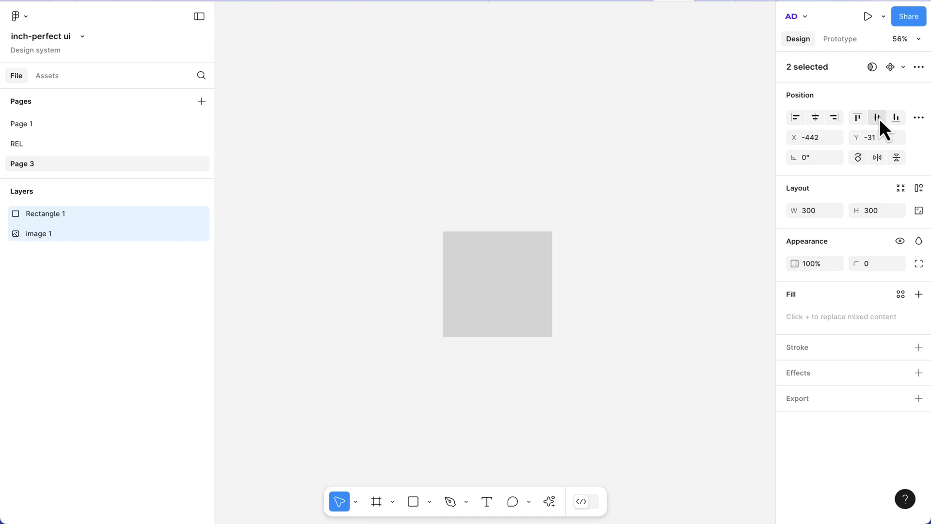
Use the rectangle as a mask for the ship image, forming a grey D9D9D9 Mask group
right_click(500, 282)
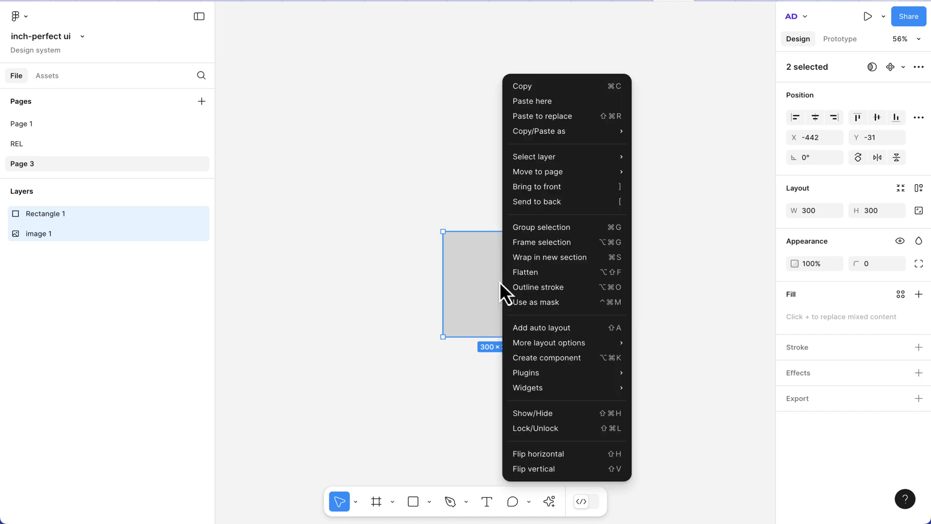
click(532, 301)
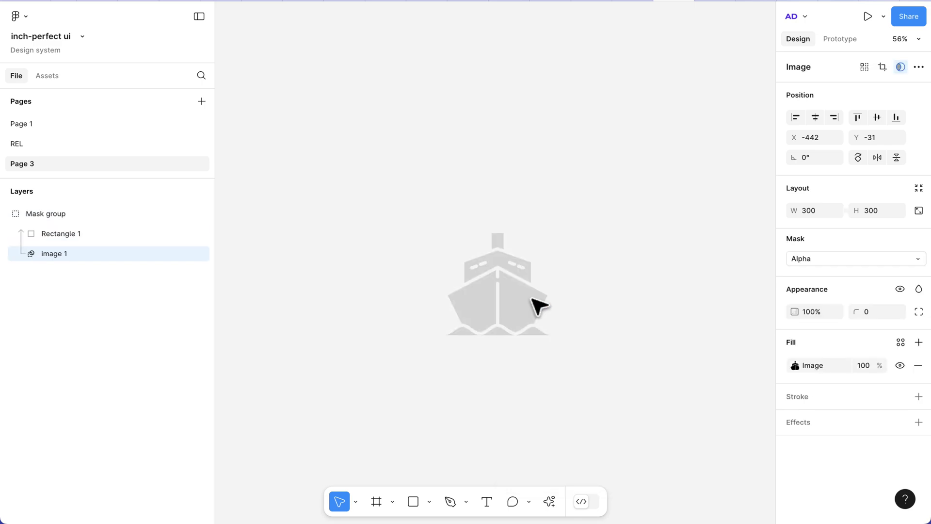
scroll(549, 307, down, 3)
scroll(549, 307, right, 3)
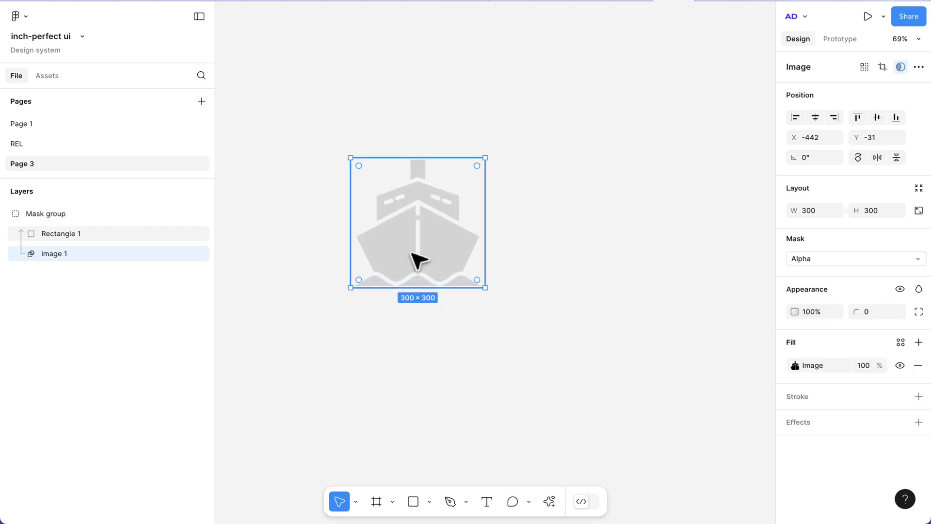
click(434, 348)
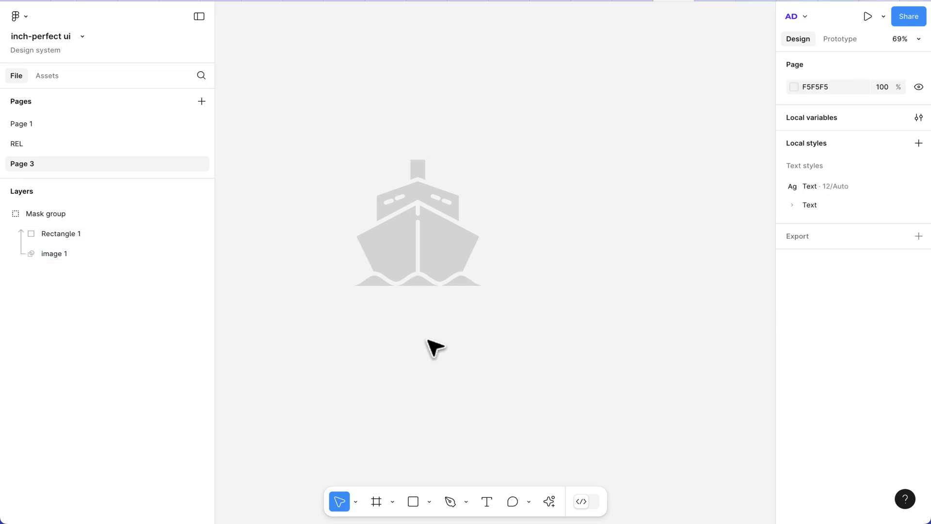
Change the mask group's D9D9D9 fill to solid red DD0000
click(427, 275)
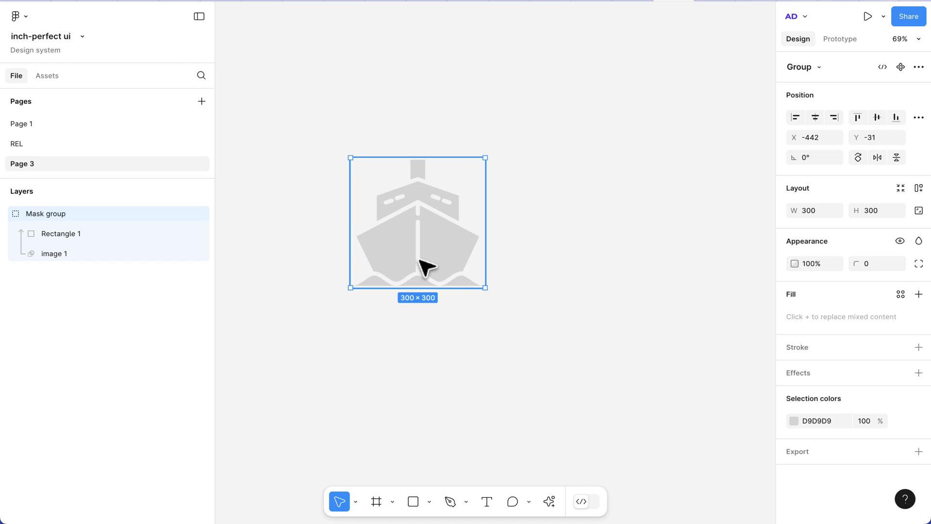
mouse_move(836, 421)
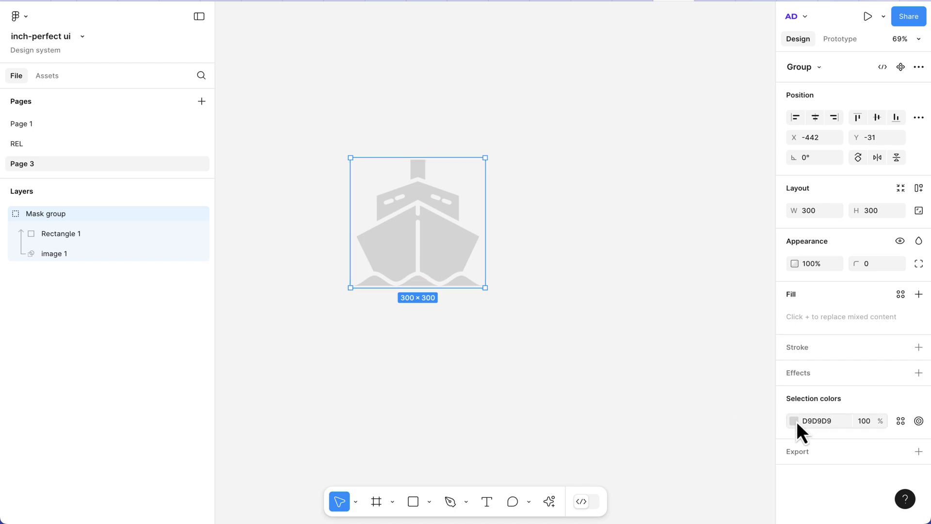
click(794, 420)
mouse_move(752, 366)
mouse_down()
mouse_move(740, 275)
mouse_move(760, 333)
mouse_move(766, 280)
mouse_up()
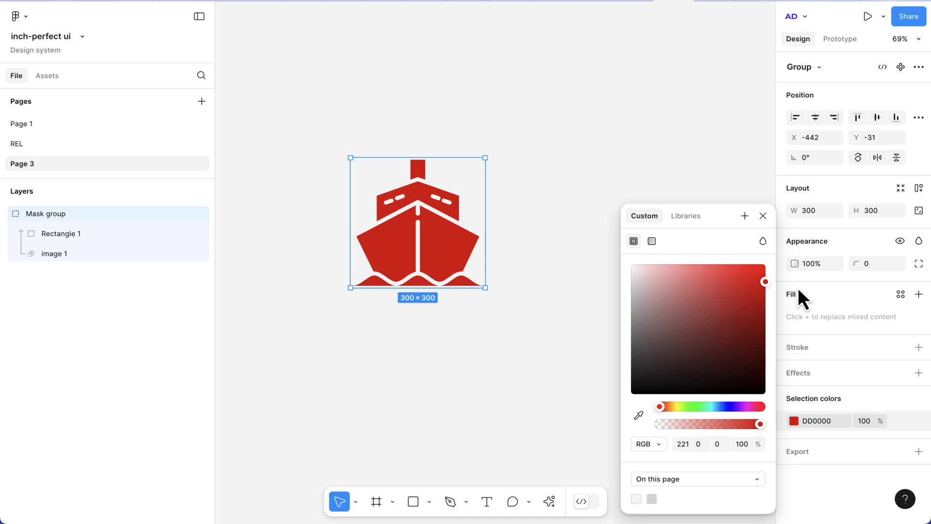
click(762, 216)
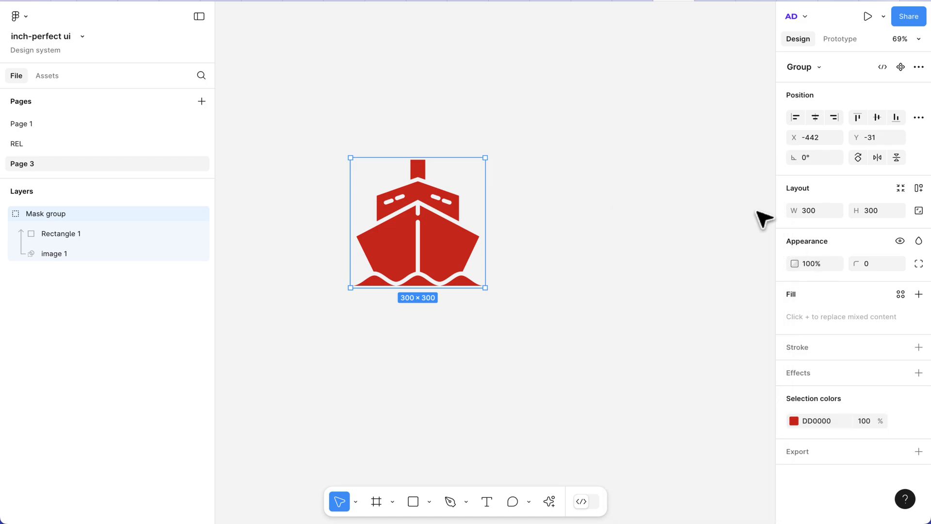